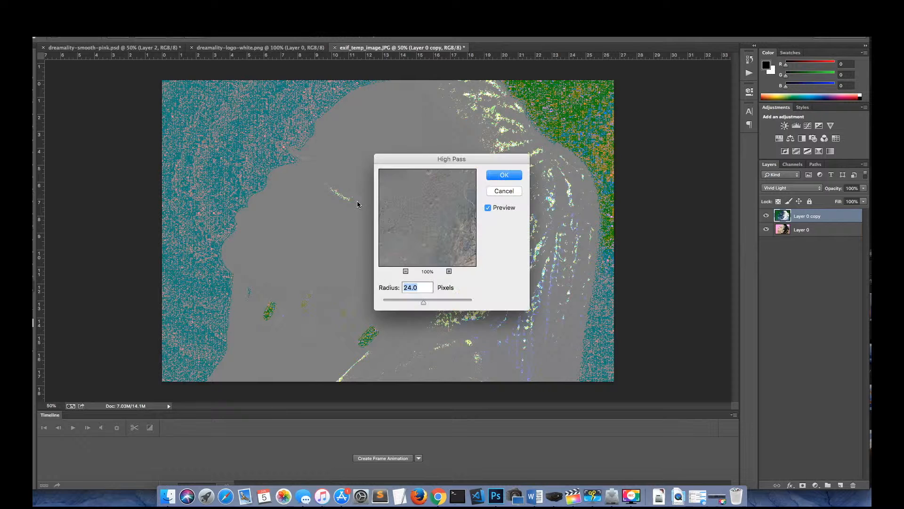
# Step: Apply the High Pass filter to the Layer 0 copy with a radius of 24 pixels
pyautogui.moveTo(423, 301)
pyautogui.mouseDown()
pyautogui.moveTo(383, 302)
pyautogui.moveTo(476, 305)
pyautogui.moveTo(424, 306)
pyautogui.mouseUp()
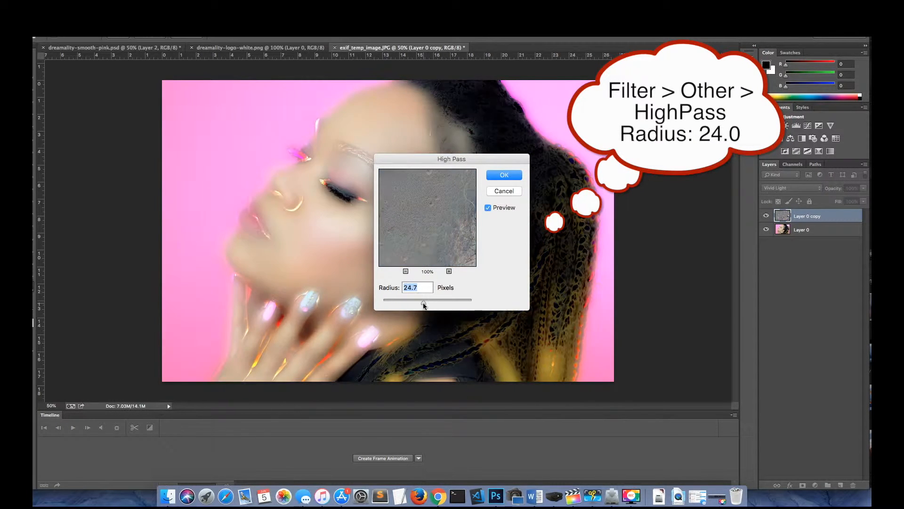
pyautogui.write('24')
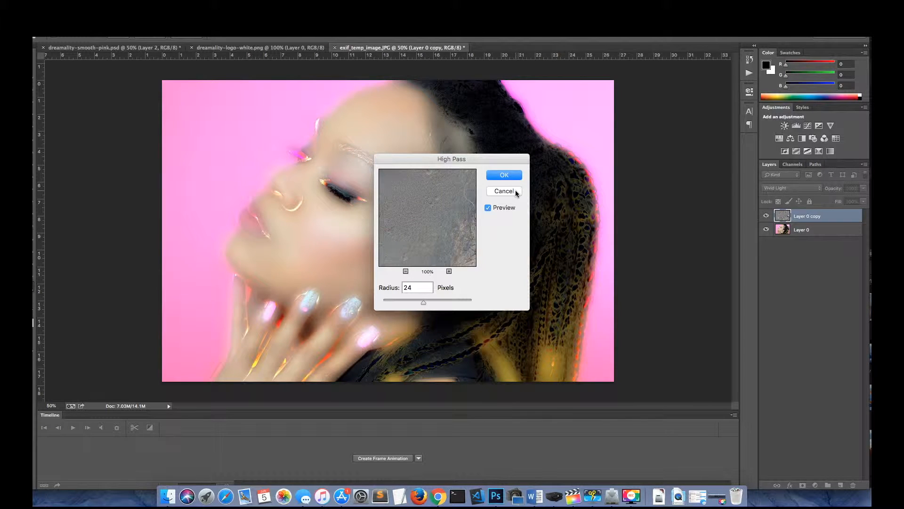
pyautogui.click(504, 175)
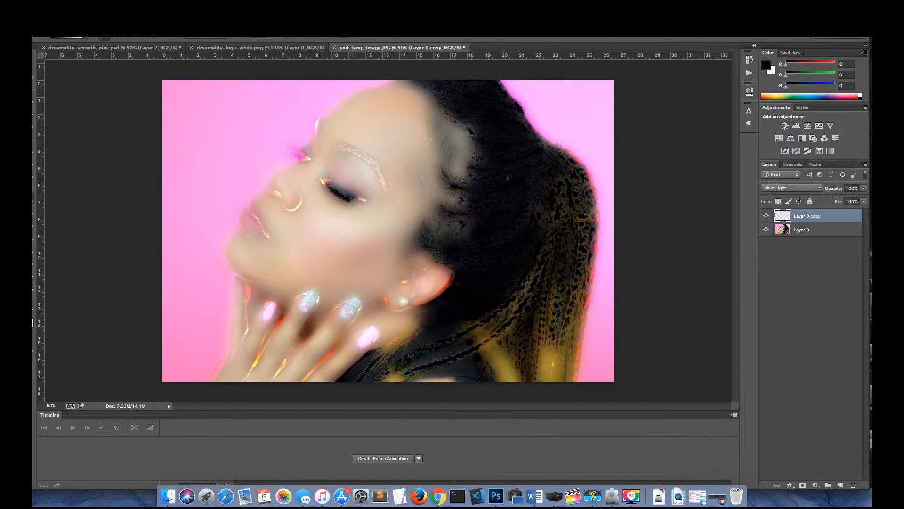
# Step: Apply a Gaussian Blur with a radius of 4.0 pixels to the Layer 0 copy
pyautogui.click(220, 4)
pyautogui.moveTo(267, 117)
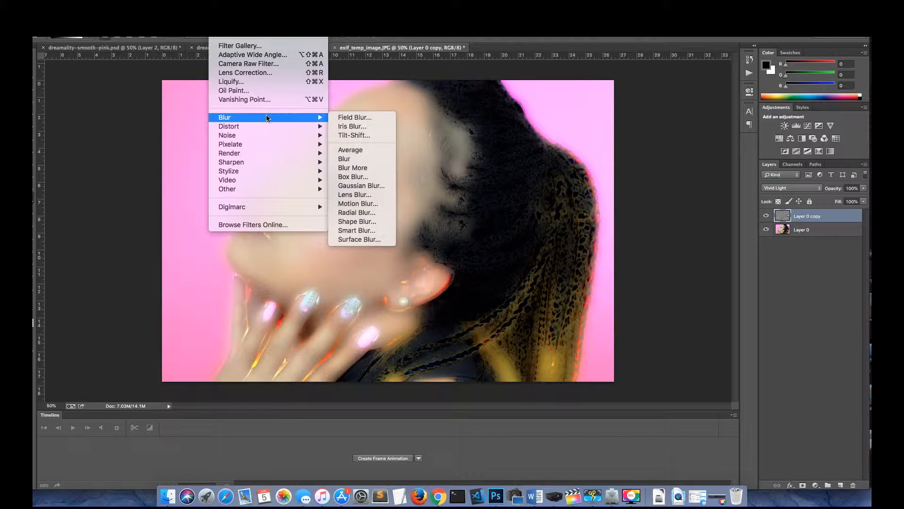
pyautogui.click(357, 187)
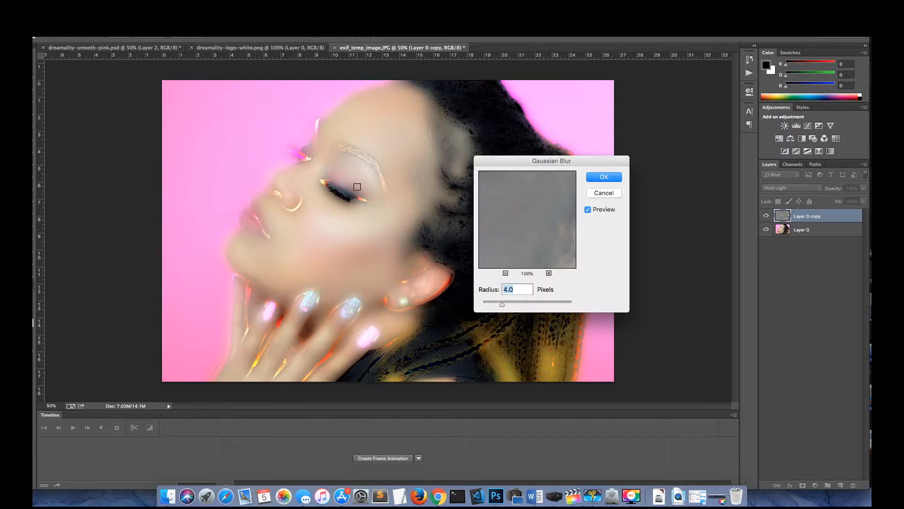
pyautogui.moveTo(501, 307)
pyautogui.mouseDown()
pyautogui.moveTo(579, 303)
pyautogui.moveTo(490, 307)
pyautogui.moveTo(501, 305)
pyautogui.mouseUp()
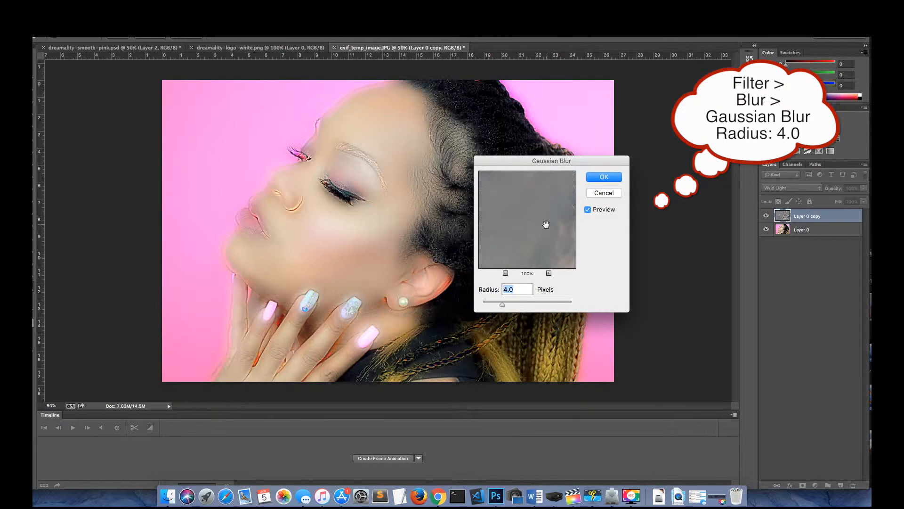
pyautogui.click(604, 178)
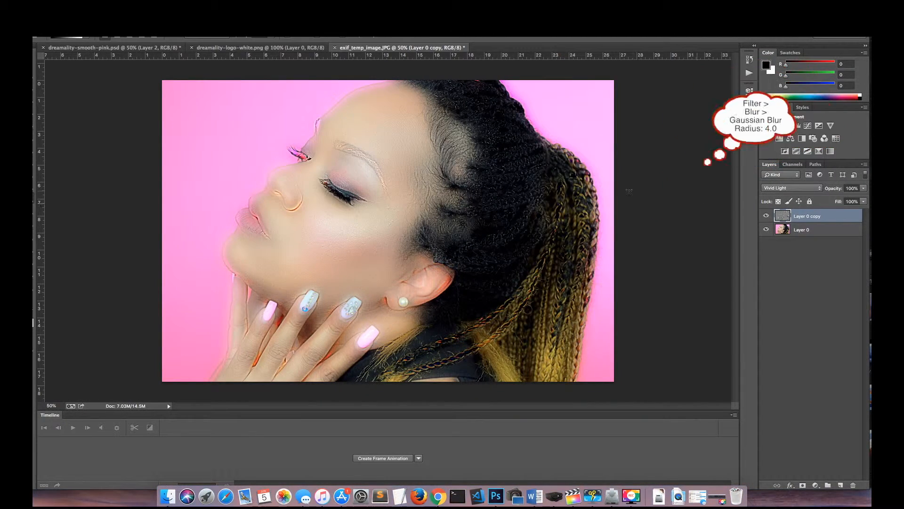
# Step: Add a black layer mask to the Layer 0 copy that hides the whole smoothing effect
pyautogui.click(802, 486)
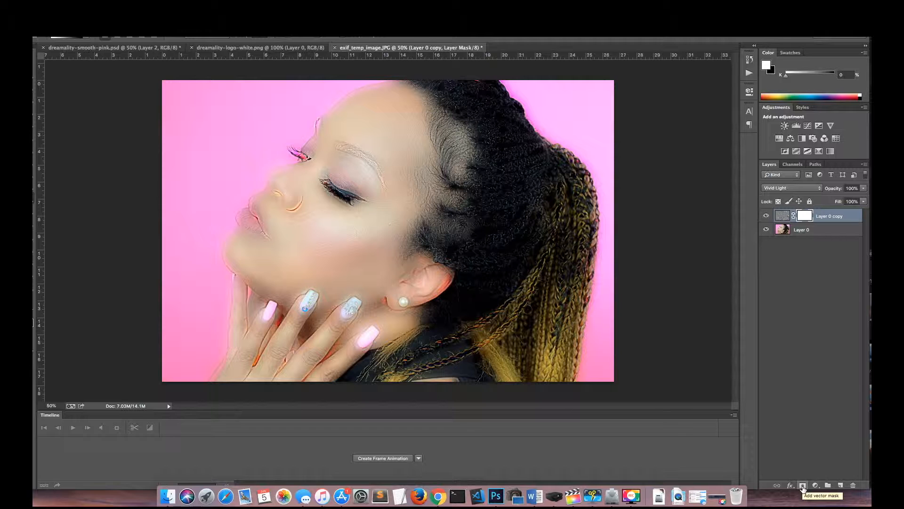
pyautogui.hotkey('ctrl', 'z')
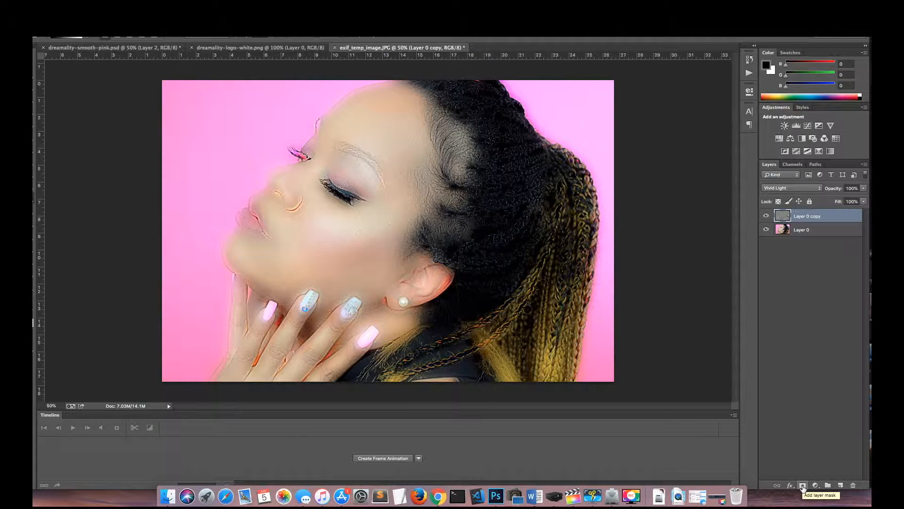
pyautogui.keyDown('alt'); pyautogui.click(802, 486); pyautogui.keyUp('alt')
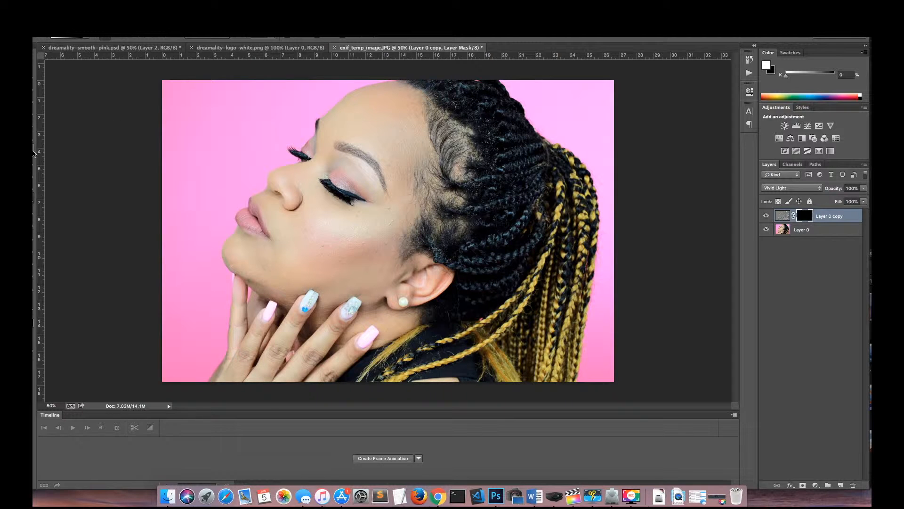
# Step: Paint white on the layer mask with the Brush tool over the forehead, cheek and nose to reveal the skin smoothing
pyautogui.click(33, 152)
pyautogui.moveTo(351, 133)
pyautogui.mouseDown()
pyautogui.moveTo(355, 117)
pyautogui.moveTo(390, 142)
pyautogui.moveTo(405, 175)
pyautogui.mouseUp()
pyautogui.moveTo(372, 230)
pyautogui.mouseDown()
pyautogui.moveTo(312, 218)
pyautogui.moveTo(389, 216)
pyautogui.moveTo(315, 219)
pyautogui.moveTo(309, 261)
pyautogui.moveTo(297, 270)
pyautogui.moveTo(238, 249)
pyautogui.moveTo(313, 272)
pyautogui.moveTo(375, 265)
pyautogui.moveTo(382, 240)
pyautogui.moveTo(408, 238)
pyautogui.moveTo(337, 240)
pyautogui.moveTo(365, 238)
pyautogui.mouseUp()
pyautogui.moveTo(285, 198); pyautogui.dragTo(289, 178)
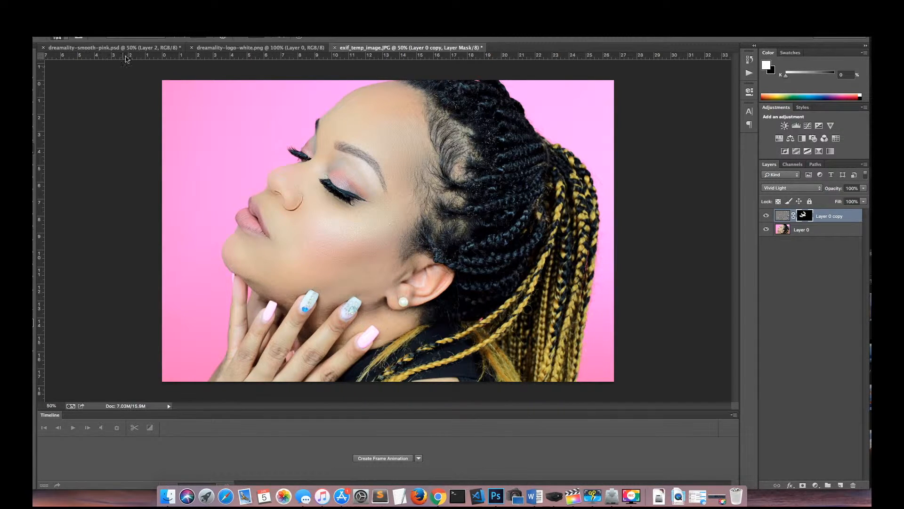
# Step: Set a soft brush of 115 px with 0% hardness and touch up the mask around the nostril
pyautogui.click(89, 10)
pyautogui.click(132, 40)
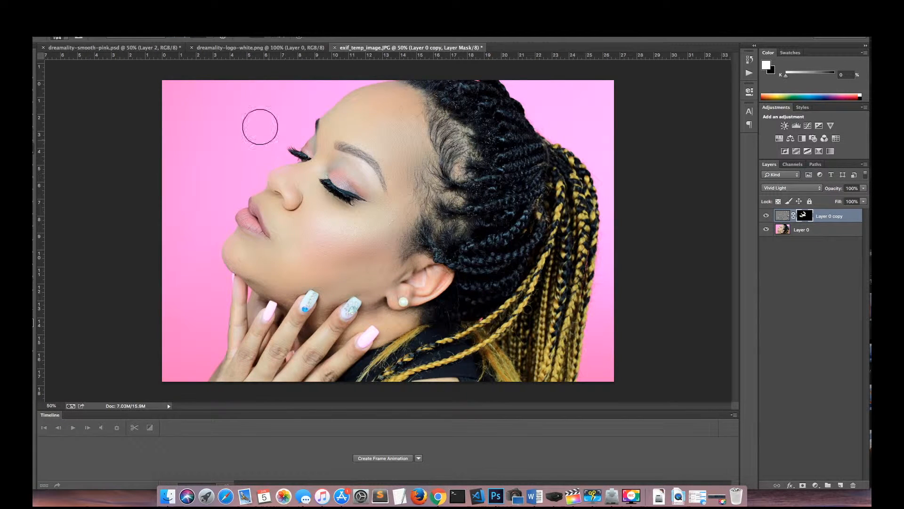
pyautogui.click(66, 37)
pyautogui.moveTo(104, 64); pyautogui.dragTo(101, 65)
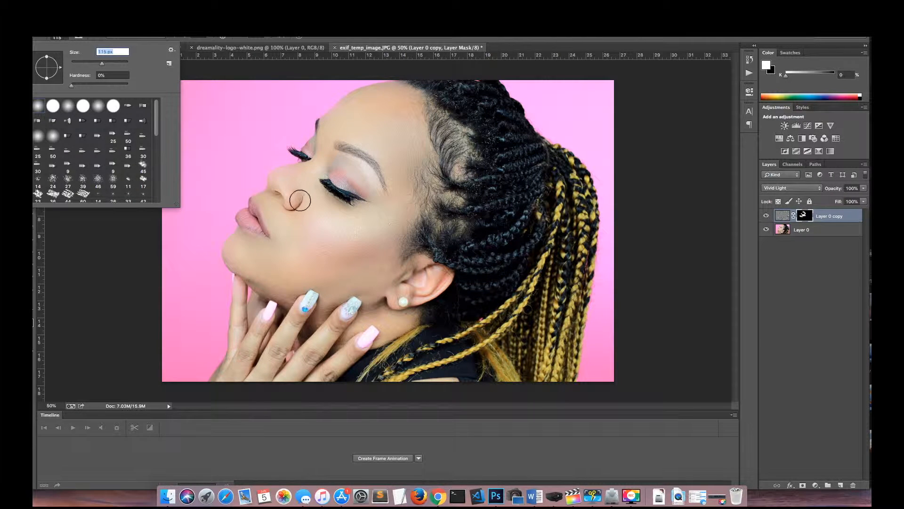
pyautogui.click(297, 201)
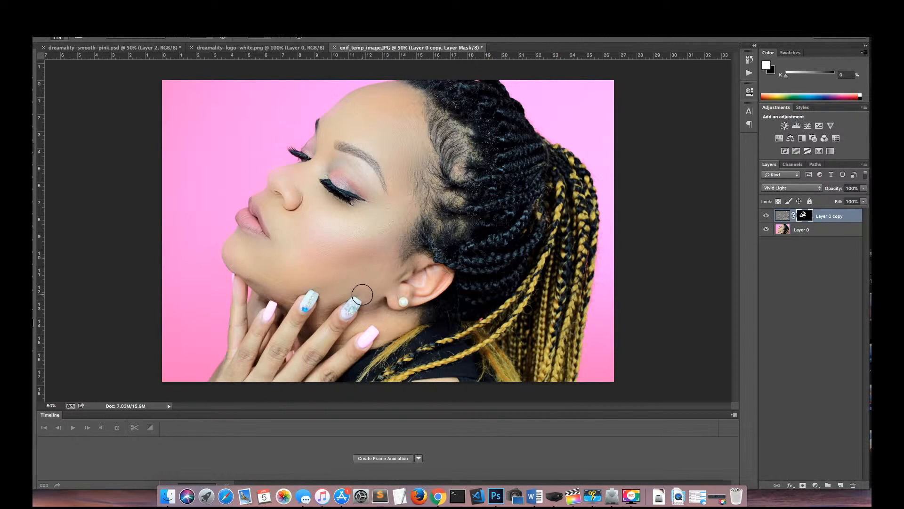
# Step: Duplicate Layer 0 and rename the duplicate "dodge & burn"
pyautogui.click(821, 232)
pyautogui.press('super+j')
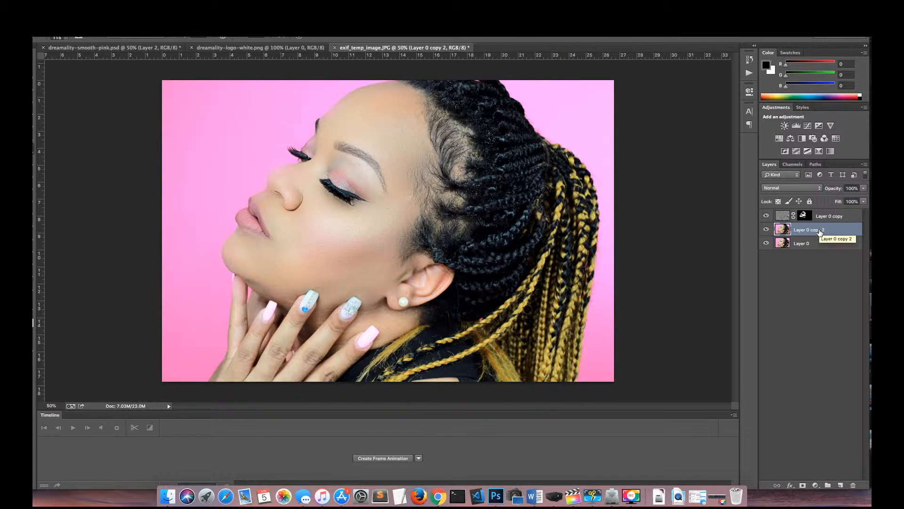
pyautogui.doubleClick(820, 230)
pyautogui.write('dodge & burn')
pyautogui.press('Return')
# Step: Choose a tonal range for the Burn tool and darken the hairline and the eyebrow on the dodge & burn layer
pyautogui.press('o')
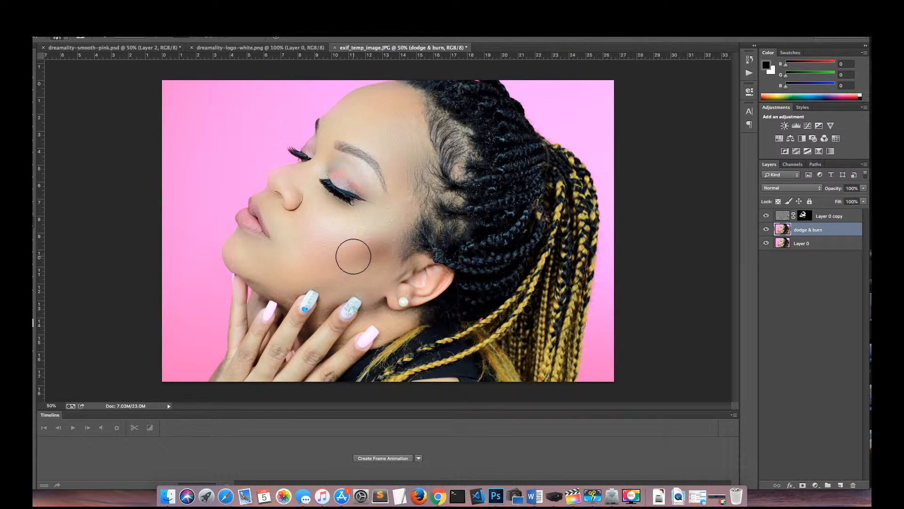
pyautogui.click(91, 7)
pyautogui.click(106, 37)
pyautogui.click(92, 8)
pyautogui.click(106, 37)
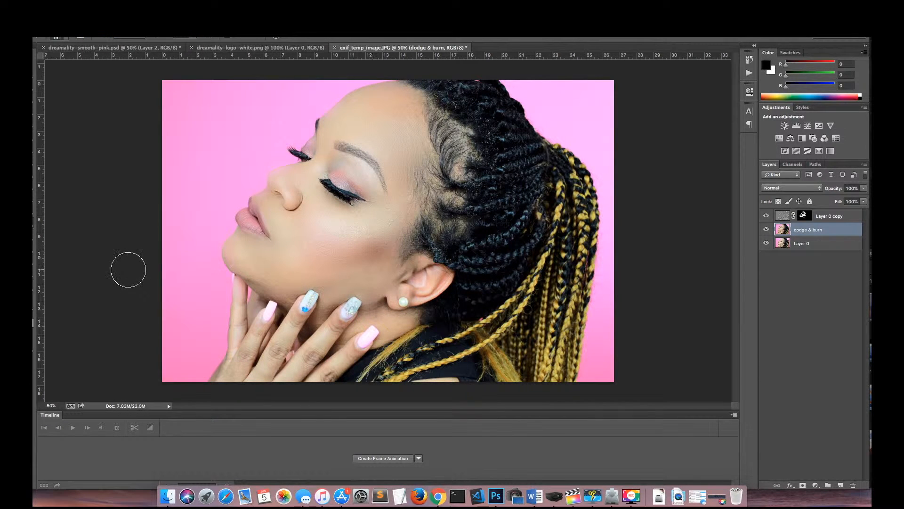
pyautogui.click(91, 8)
pyautogui.click(106, 38)
pyautogui.moveTo(437, 114)
pyautogui.mouseDown()
pyautogui.moveTo(456, 146)
pyautogui.moveTo(454, 178)
pyautogui.moveTo(420, 242)
pyautogui.mouseUp()
pyautogui.click(345, 148)
pyautogui.moveTo(345, 147); pyautogui.dragTo(369, 154)
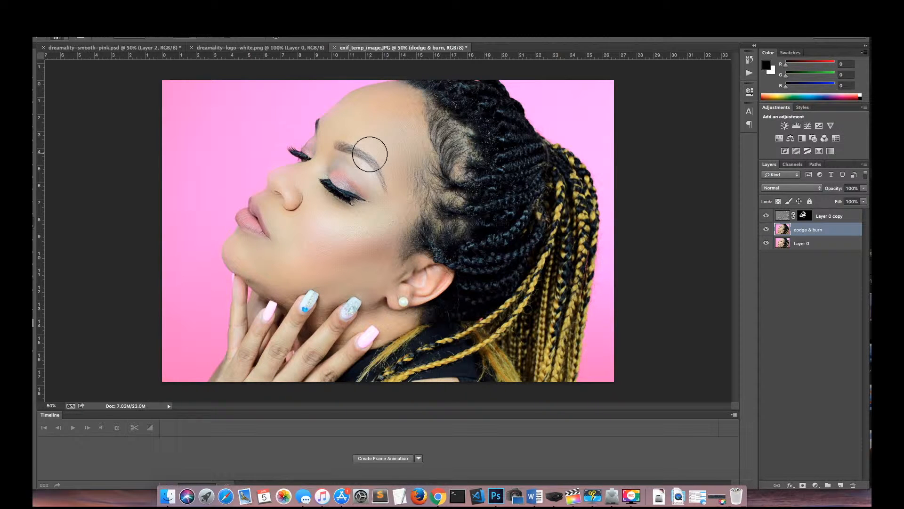
# Step: Brighten the cheek highlight with the Dodge tool, and the nose bridge with the brush reduced to 67 px
pyautogui.rightClick(34, 230)
pyautogui.click(57, 220)
pyautogui.moveTo(334, 221); pyautogui.dragTo(334, 226)
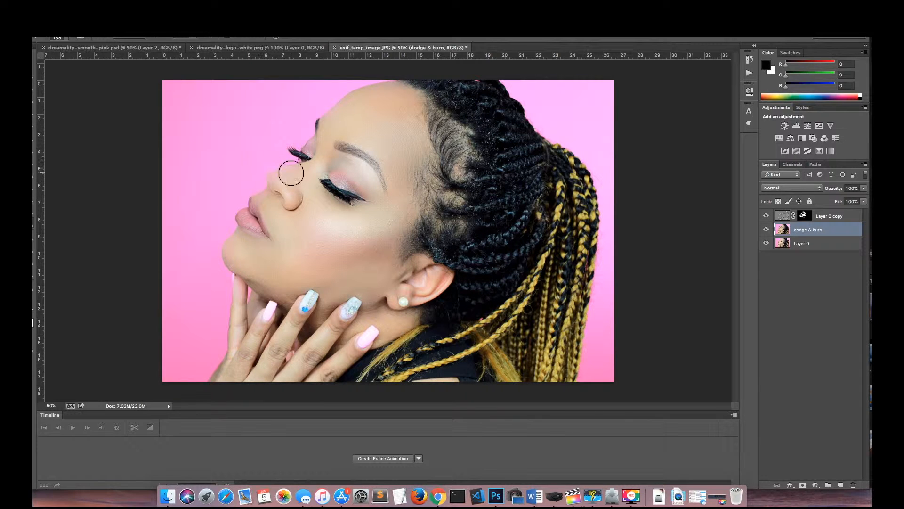
pyautogui.click(64, 36)
pyautogui.click(90, 63)
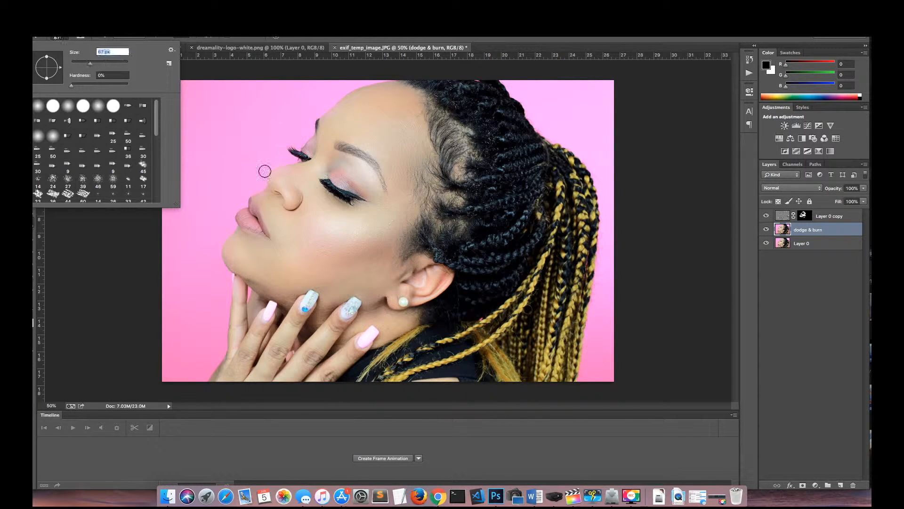
pyautogui.click(278, 173)
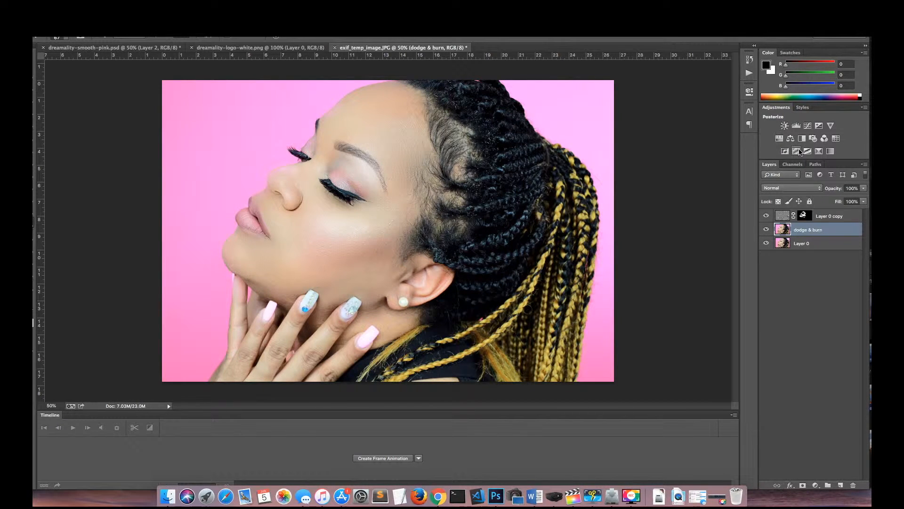
# Step: Add a Hue/Saturation adjustment above the dodge & burn layer with Colorize on, hue 253, saturation 76 and lightness -8
pyautogui.click(780, 139)
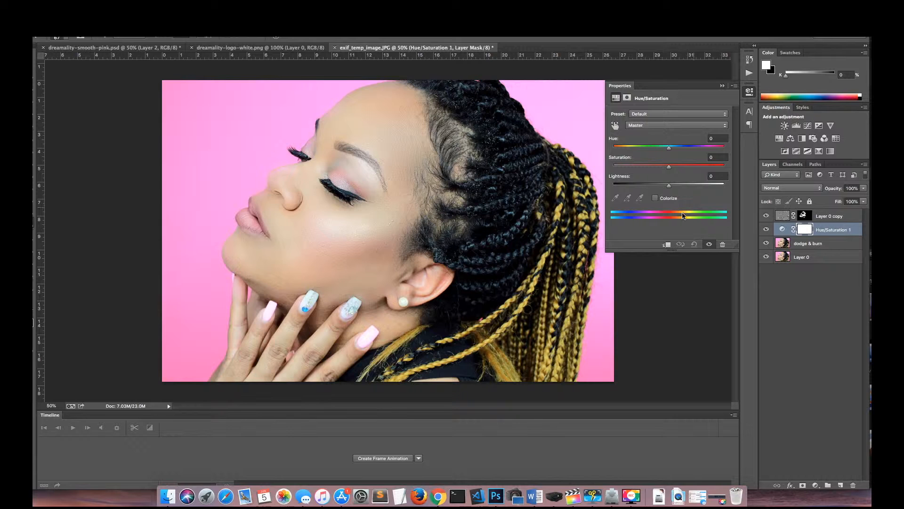
pyautogui.click(655, 198)
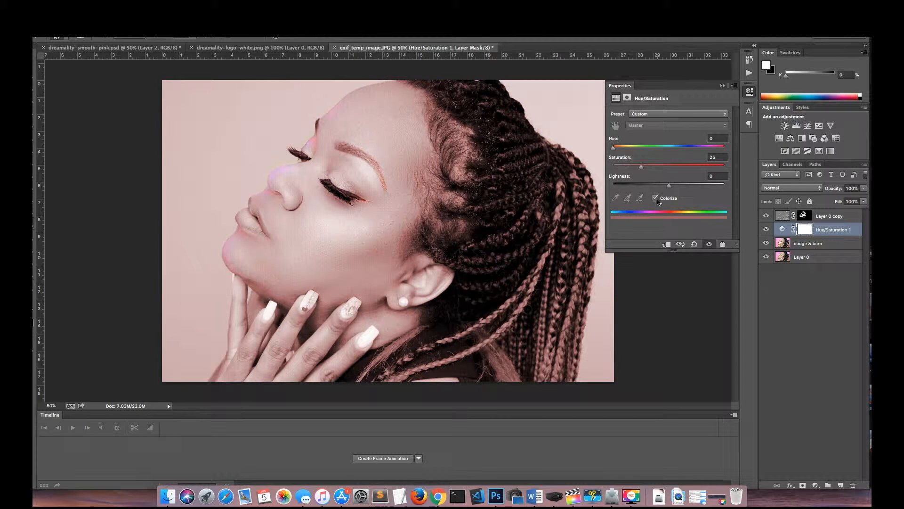
pyautogui.click(666, 168)
pyautogui.moveTo(669, 186); pyautogui.dragTo(661, 188)
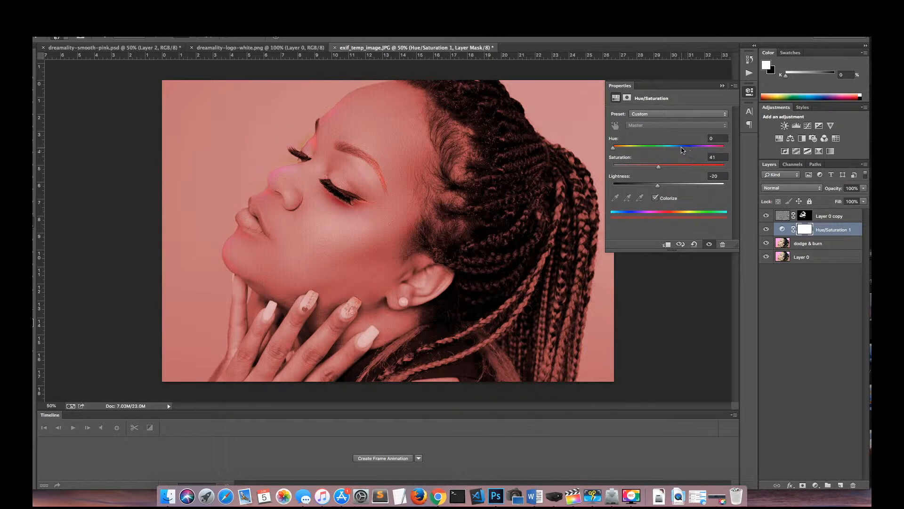
pyautogui.moveTo(680, 148)
pyautogui.mouseDown()
pyautogui.moveTo(640, 149)
pyautogui.moveTo(727, 152)
pyautogui.moveTo(689, 151)
pyautogui.mouseUp()
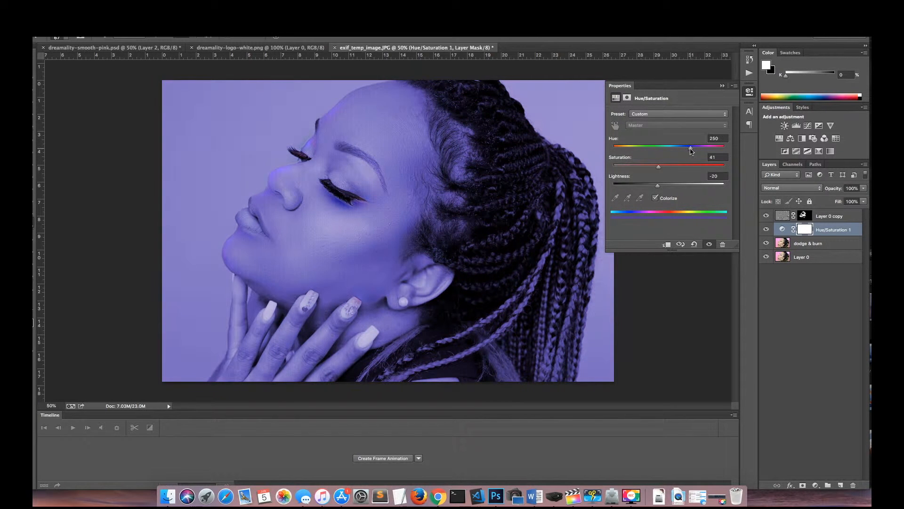
pyautogui.moveTo(698, 150)
pyautogui.mouseDown()
pyautogui.moveTo(717, 150)
pyautogui.moveTo(692, 151)
pyautogui.mouseUp()
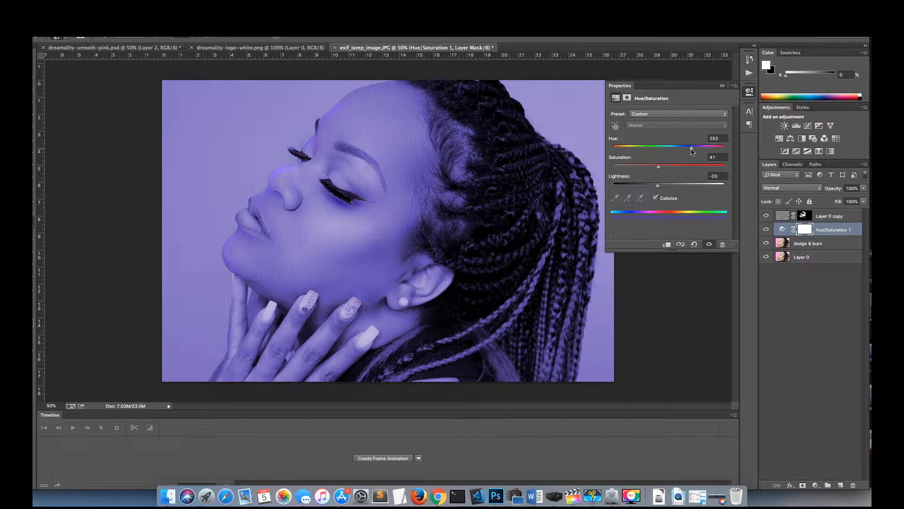
pyautogui.moveTo(652, 188); pyautogui.dragTo(662, 188)
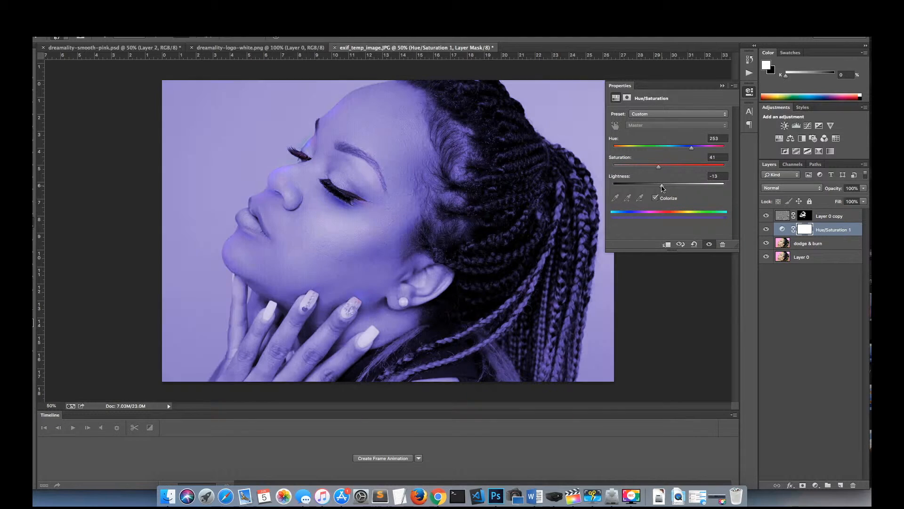
pyautogui.moveTo(671, 165); pyautogui.dragTo(701, 166)
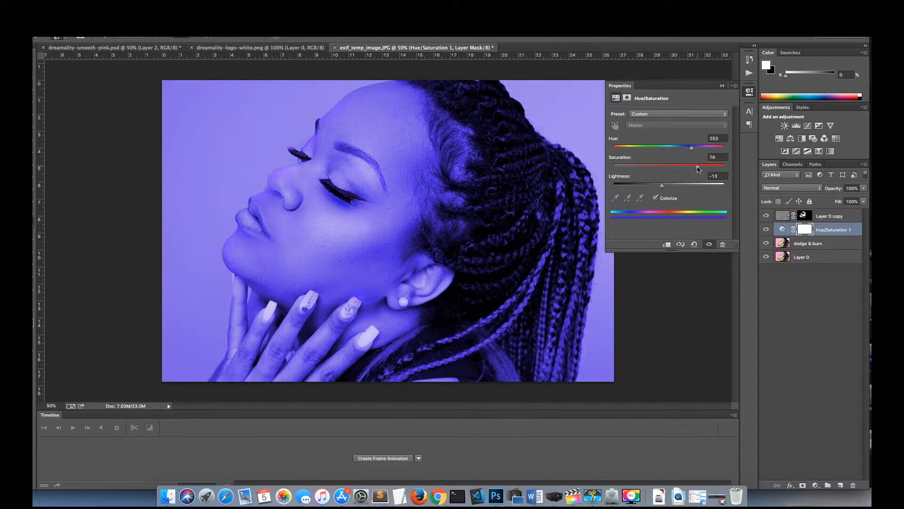
pyautogui.moveTo(660, 187)
pyautogui.mouseDown()
pyautogui.moveTo(625, 188)
pyautogui.moveTo(666, 188)
pyautogui.mouseUp()
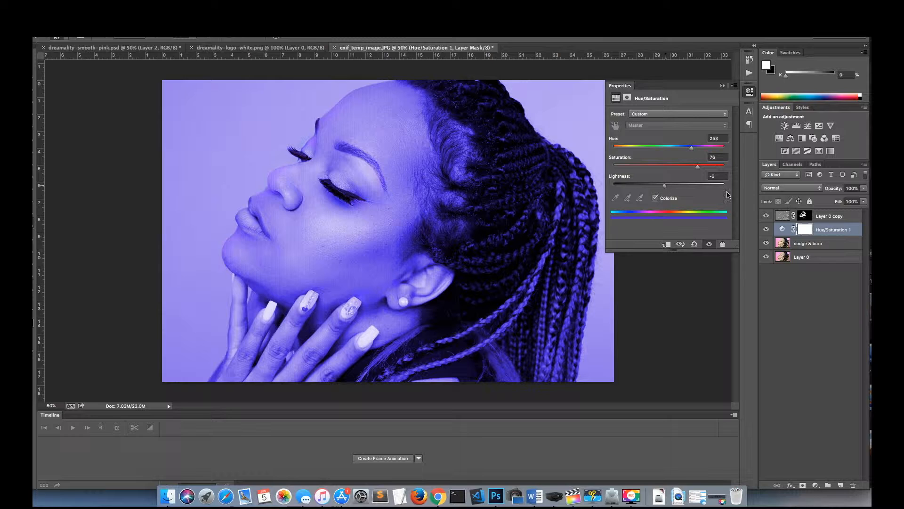
# Step: Set the Hue/Saturation layer's blend mode to Linear Burn and adjust it to hue 248, saturation 94 and lightness -11
pyautogui.click(816, 189)
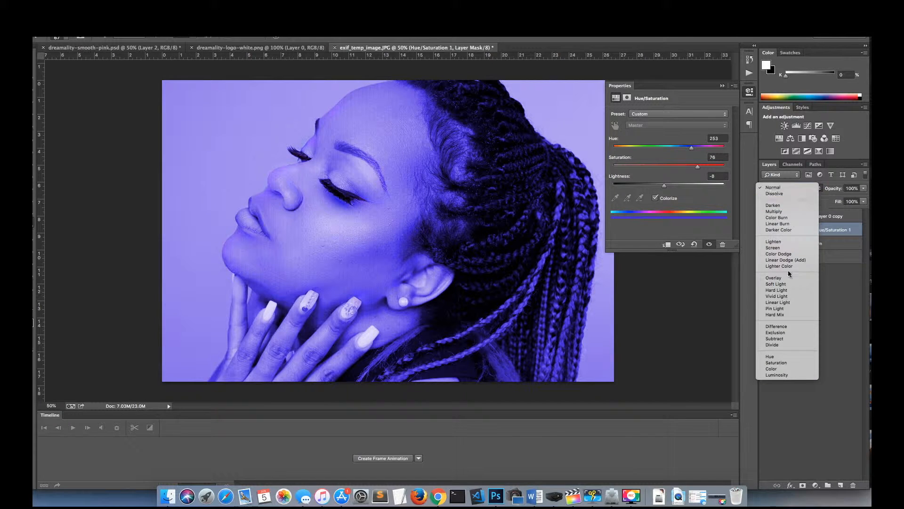
pyautogui.click(784, 228)
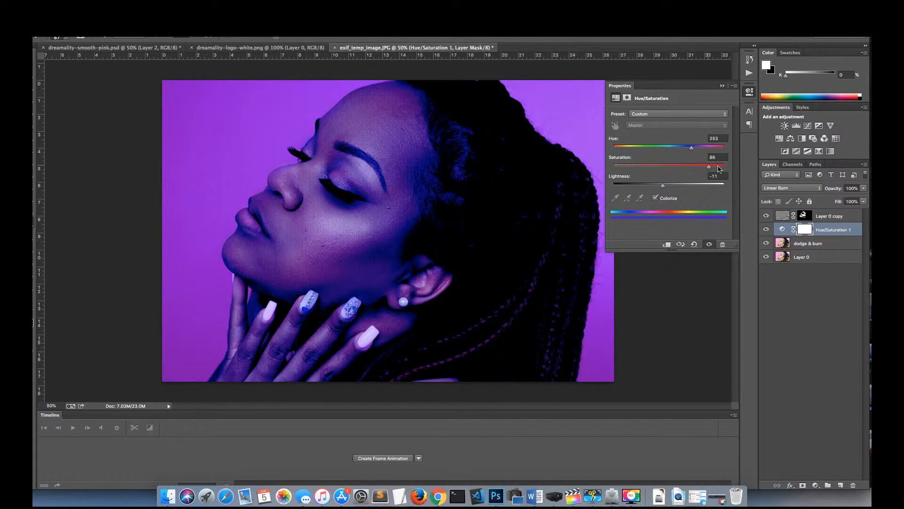
pyautogui.moveTo(696, 150); pyautogui.dragTo(688, 150)
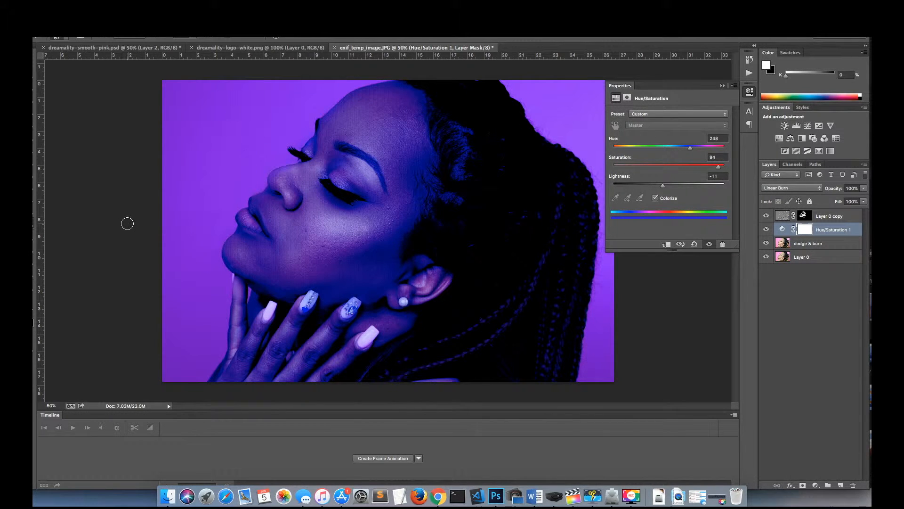
# Step: Draw gradients on the Hue/Saturation layer's mask with the Gradient tool until the blue tint fades out toward the photo's upper-left corner
pyautogui.click(33, 196)
pyautogui.moveTo(154, 109); pyautogui.dragTo(489, 212)
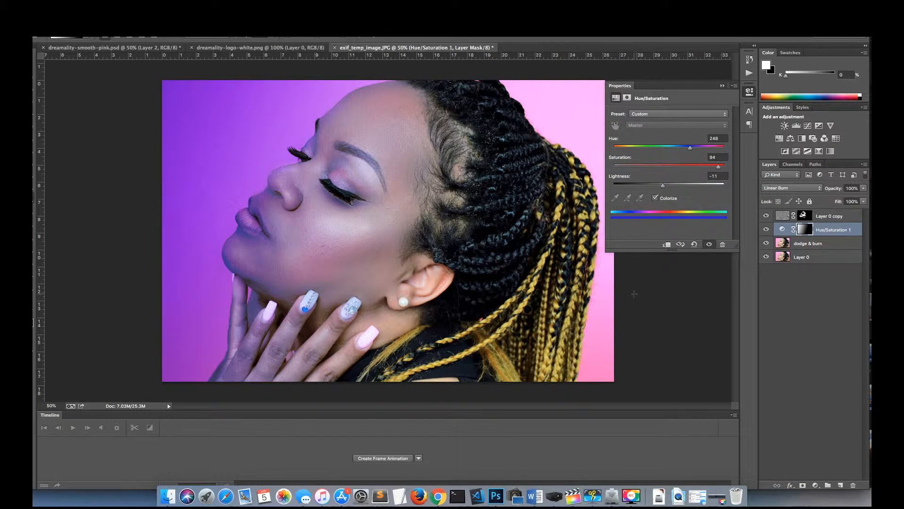
pyautogui.moveTo(617, 294); pyautogui.dragTo(293, 137)
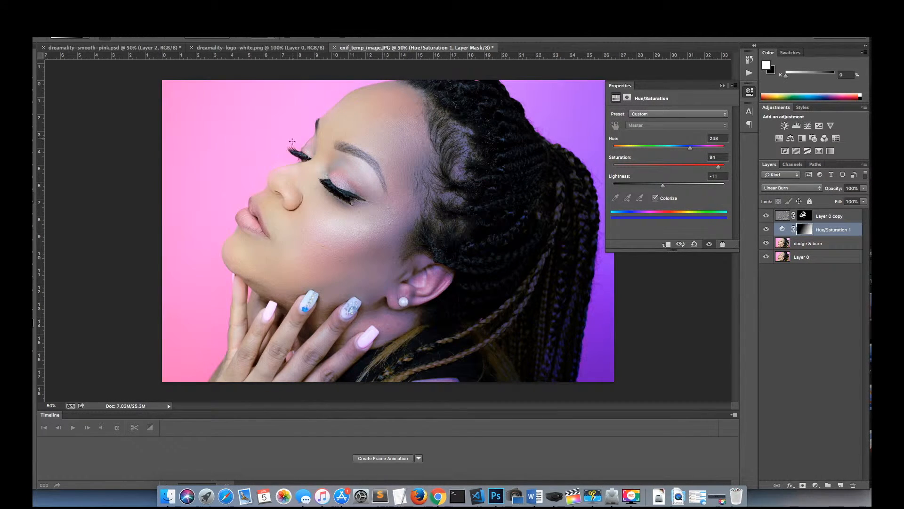
pyautogui.moveTo(329, 173); pyautogui.dragTo(99, 121)
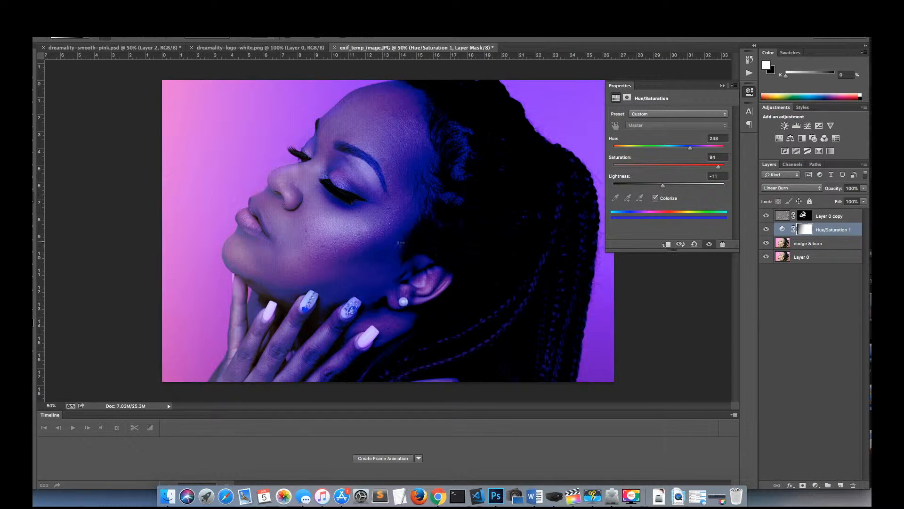
pyautogui.moveTo(425, 240); pyautogui.dragTo(108, 125)
pyautogui.moveTo(278, 161); pyautogui.dragTo(70, 76)
pyautogui.moveTo(407, 229); pyautogui.dragTo(115, 112)
pyautogui.moveTo(407, 227); pyautogui.dragTo(193, 133)
pyautogui.moveTo(377, 228); pyautogui.dragTo(223, 149)
pyautogui.moveTo(283, 172); pyautogui.dragTo(150, 75)
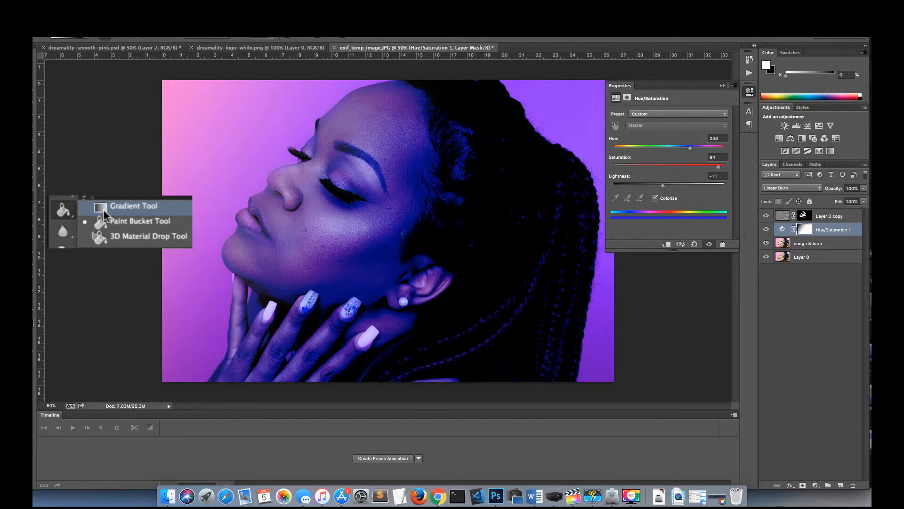
pyautogui.click(103, 209)
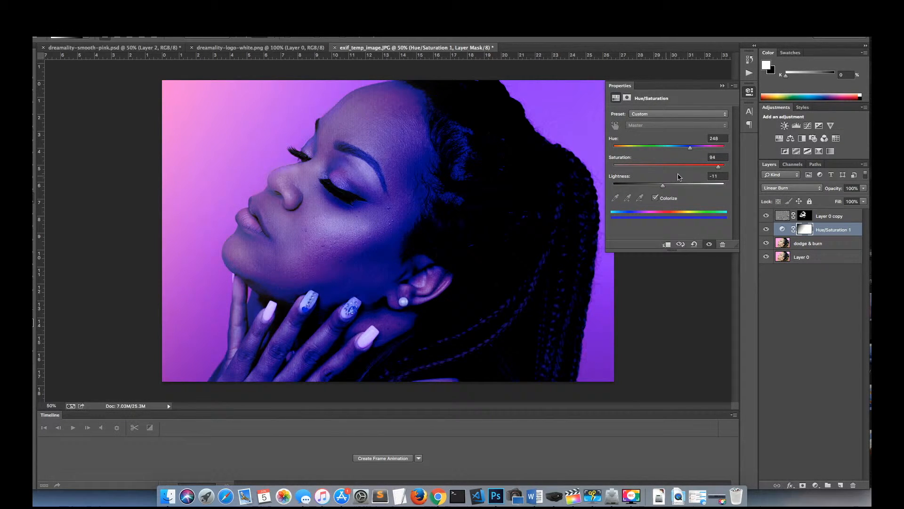
# Step: Adjust the Hue/Saturation layer to hue 234, saturation 67 and lightness -16
pyautogui.click(656, 185)
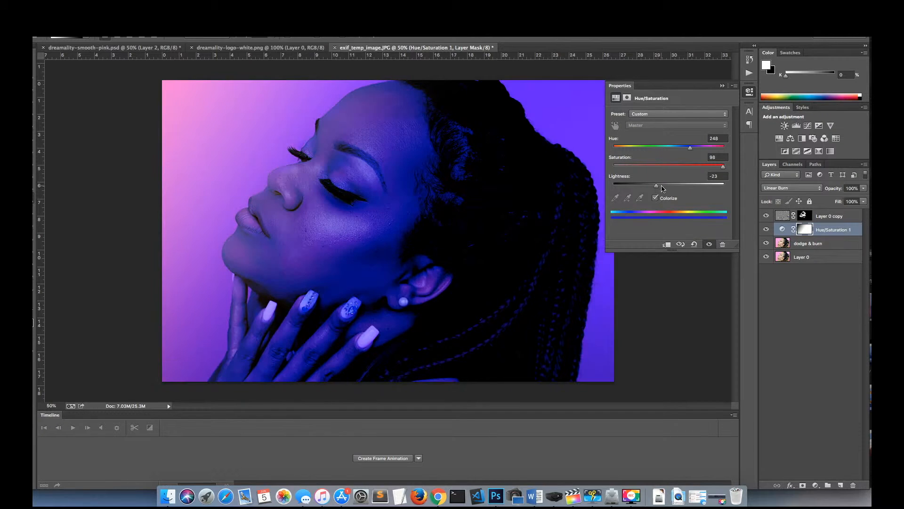
pyautogui.moveTo(660, 187); pyautogui.dragTo(664, 186)
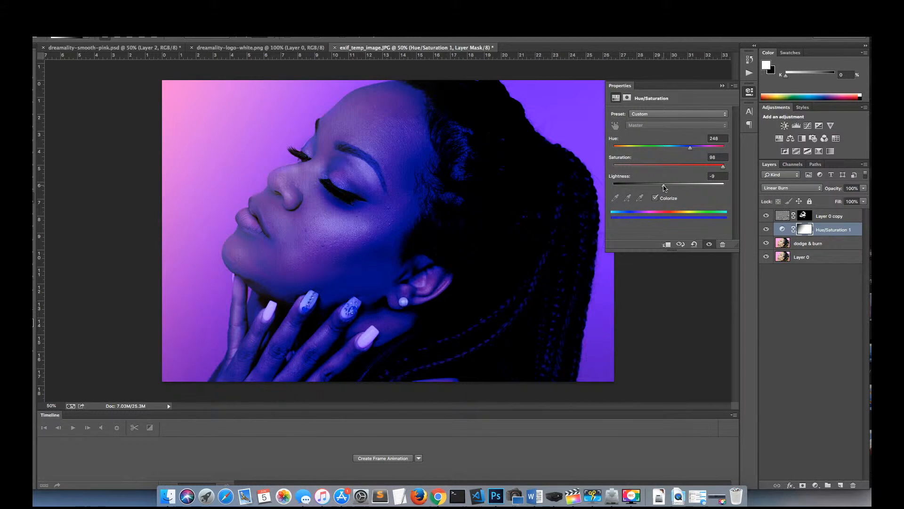
pyautogui.click(686, 146)
pyautogui.moveTo(686, 149)
pyautogui.mouseDown()
pyautogui.moveTo(640, 148)
pyautogui.moveTo(715, 149)
pyautogui.moveTo(687, 150)
pyautogui.mouseUp()
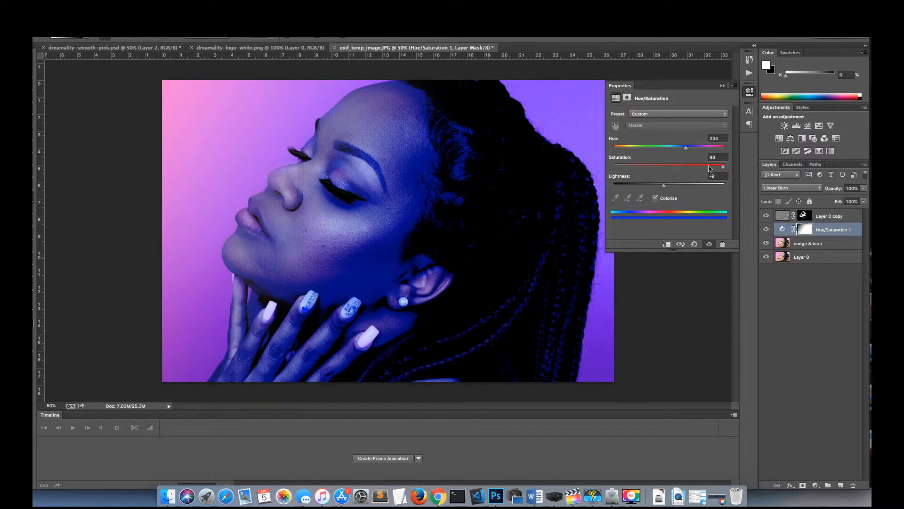
pyautogui.moveTo(723, 170)
pyautogui.mouseDown()
pyautogui.moveTo(626, 170)
pyautogui.moveTo(726, 167)
pyautogui.moveTo(711, 168)
pyautogui.mouseUp()
pyautogui.moveTo(664, 187); pyautogui.dragTo(659, 188)
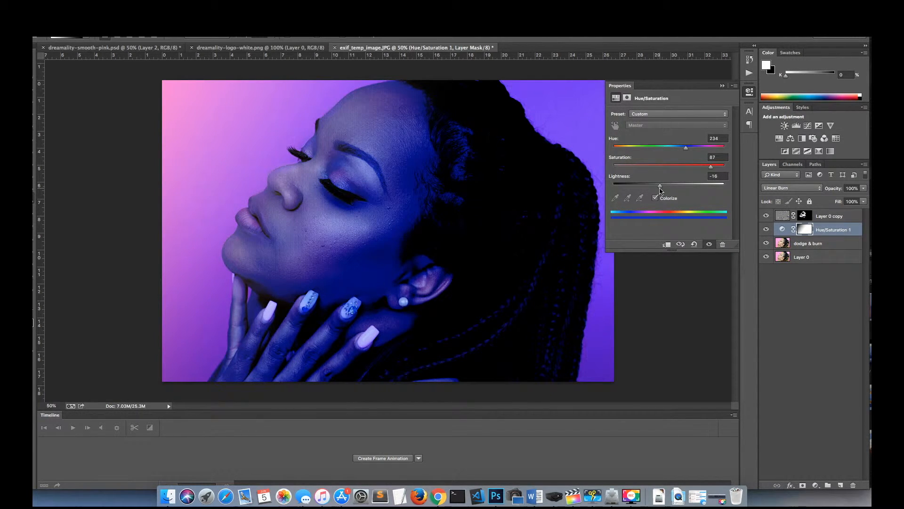
# Step: Redraw the Hue/Saturation mask's gradient diagonally from the face toward the photo's upper-left corner until the original pink background shows there
pyautogui.moveTo(422, 218); pyautogui.dragTo(82, 117)
pyautogui.moveTo(424, 132); pyautogui.dragTo(151, 247)
pyautogui.moveTo(675, 112); pyautogui.dragTo(675, 111)
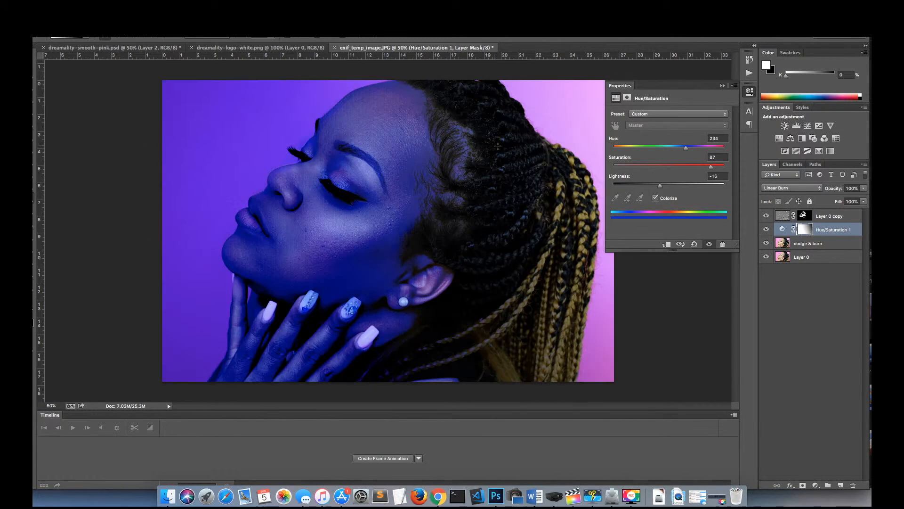
pyautogui.moveTo(326, 131); pyautogui.dragTo(101, 95)
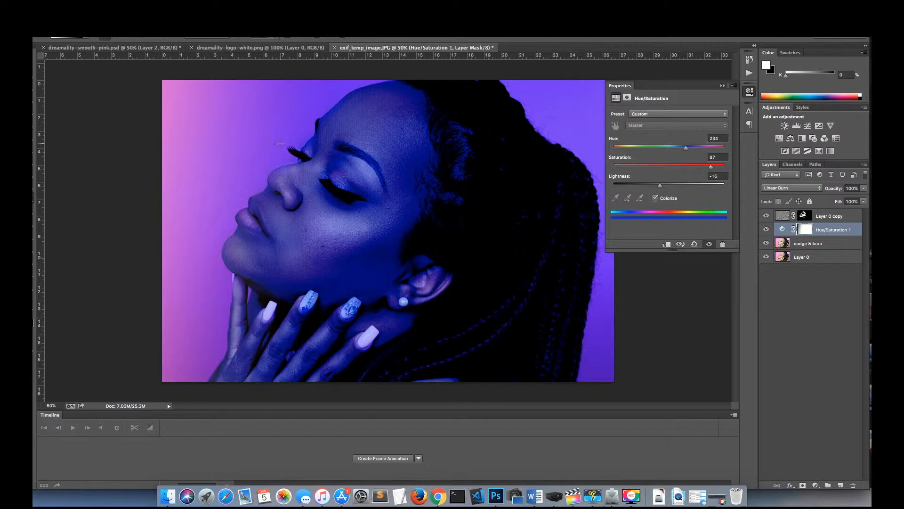
pyautogui.moveTo(279, 144); pyautogui.dragTo(63, 72)
pyautogui.moveTo(297, 157); pyautogui.dragTo(115, 70)
pyautogui.moveTo(351, 209); pyautogui.dragTo(152, 97)
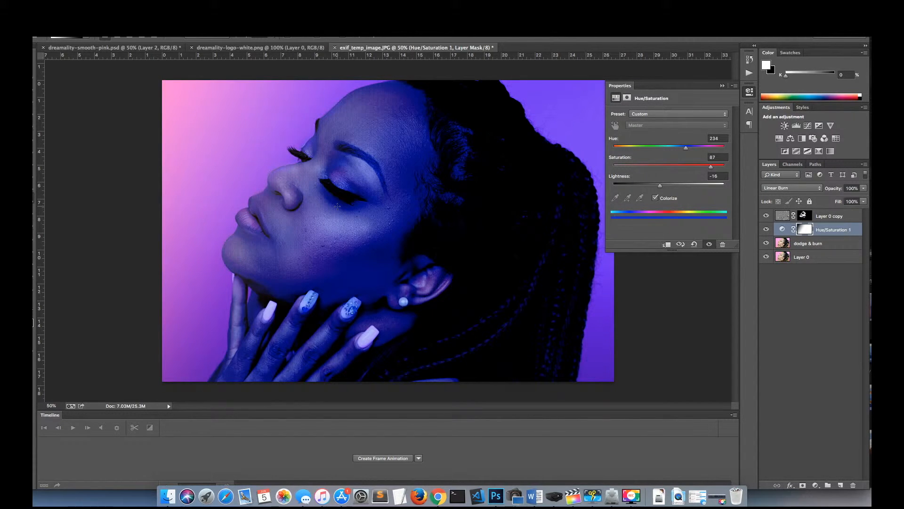
pyautogui.moveTo(391, 242); pyautogui.dragTo(178, 136)
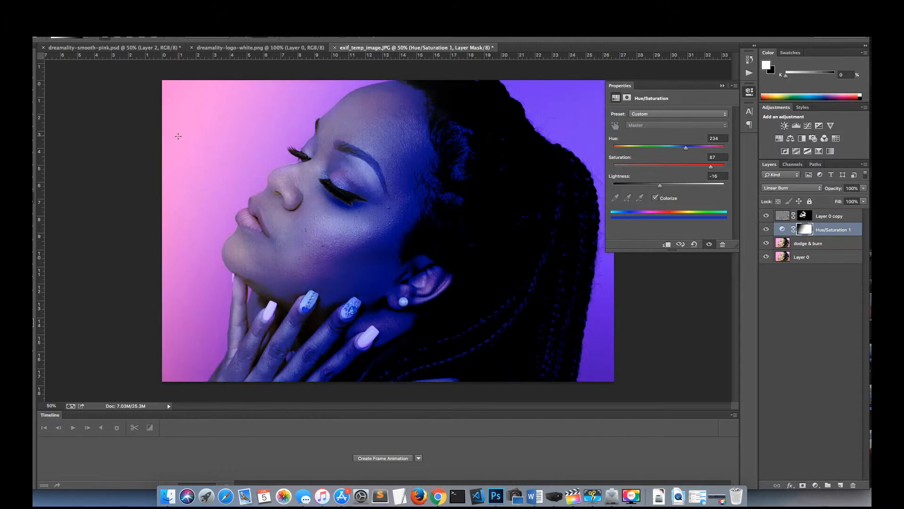
pyautogui.moveTo(346, 221); pyautogui.dragTo(178, 97)
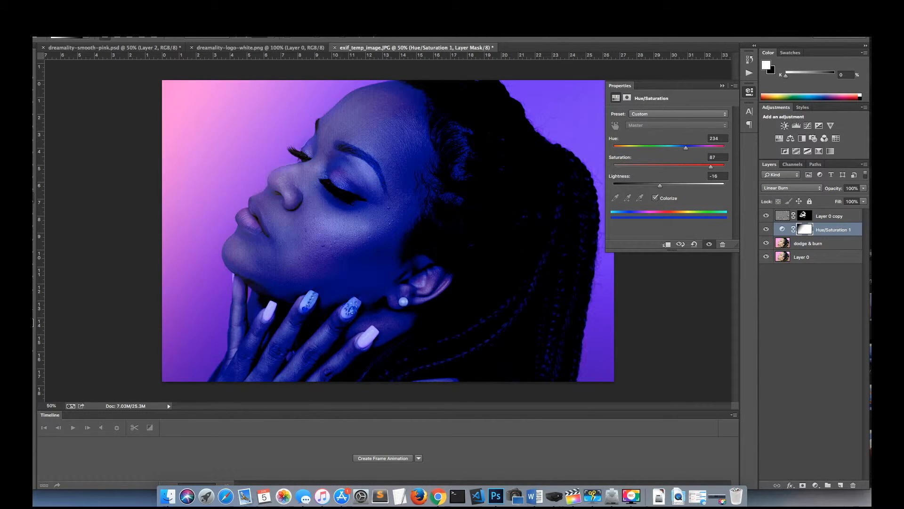
# Step: Compare the portrait with and without the Layer 0 copy, Hue/Saturation 1 and dodge & burn layers by toggling each one's visibility
pyautogui.click(767, 216)
pyautogui.click(767, 216)
pyautogui.click(767, 229)
pyautogui.click(767, 229)
pyautogui.click(766, 243)
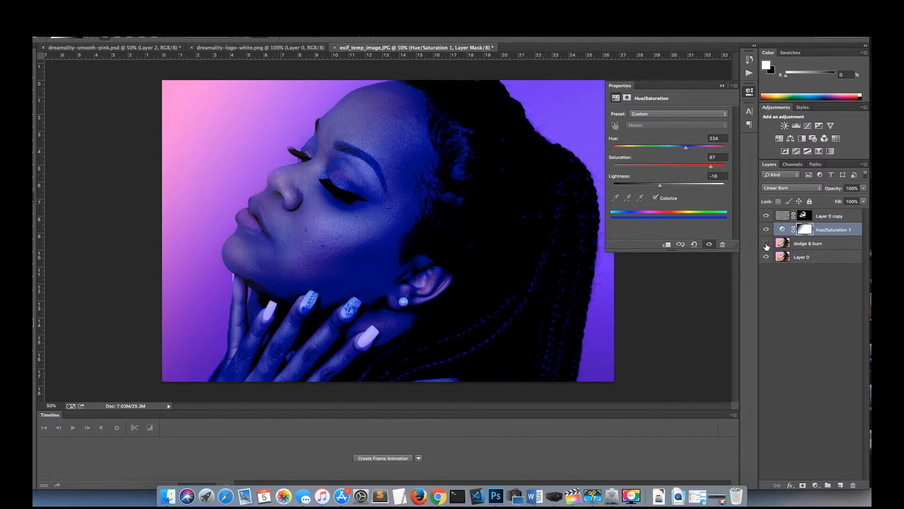
pyautogui.click(766, 243)
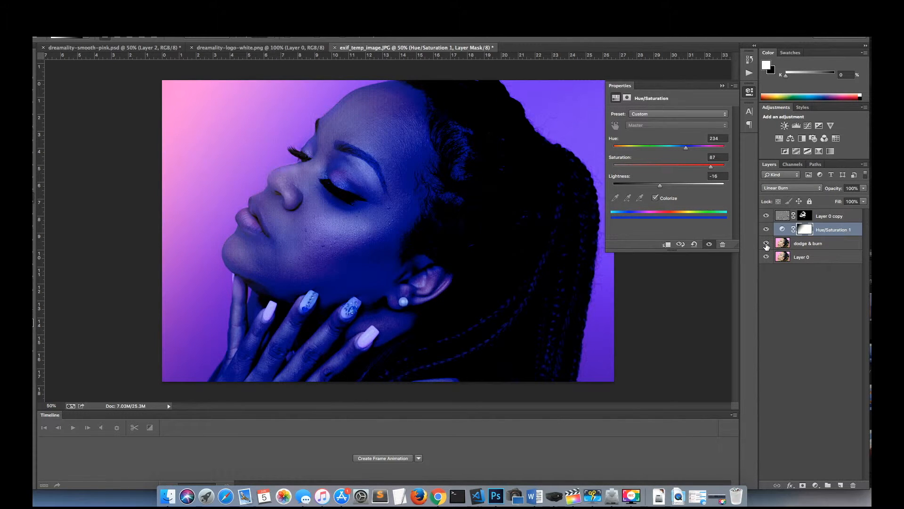
pyautogui.click(804, 216)
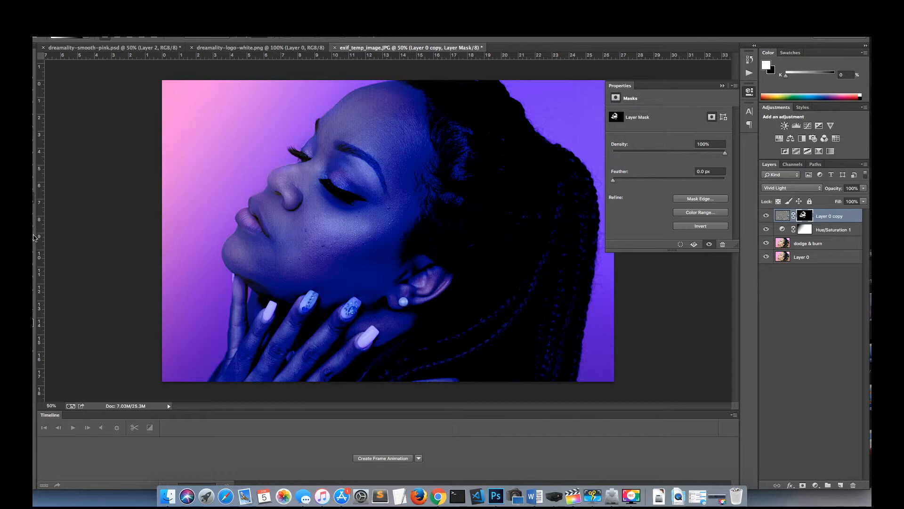
pyautogui.click(33, 213)
pyautogui.click(33, 213)
pyautogui.click(33, 213)
pyautogui.click(52, 217)
pyautogui.click(66, 39)
pyautogui.click(108, 63)
pyautogui.click(371, 245)
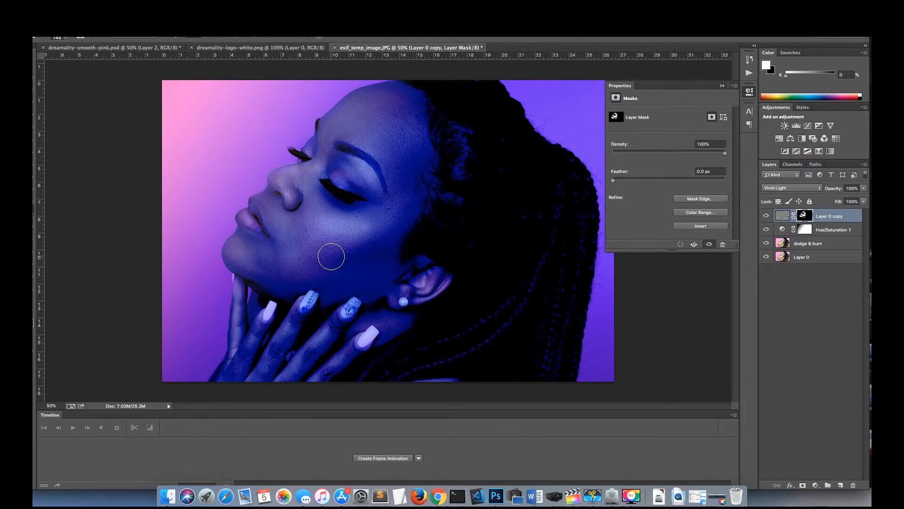
pyautogui.click(33, 214)
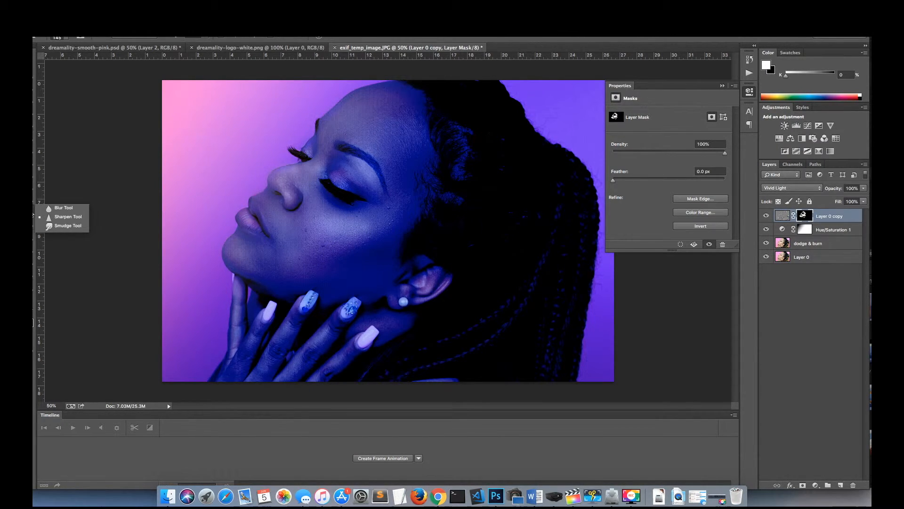
pyautogui.click(34, 222)
pyautogui.click(67, 220)
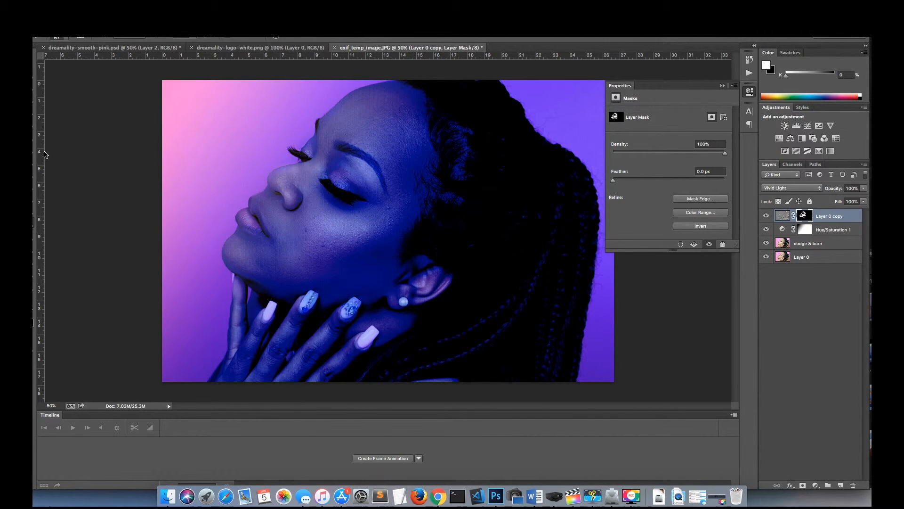
pyautogui.rightClick(31, 222)
pyautogui.click(51, 231)
pyautogui.click(766, 229)
pyautogui.click(767, 229)
# Step: Brighten a fingernail and the cheek highlight on the dodge & burn layer with the Dodge tool
pyautogui.click(813, 244)
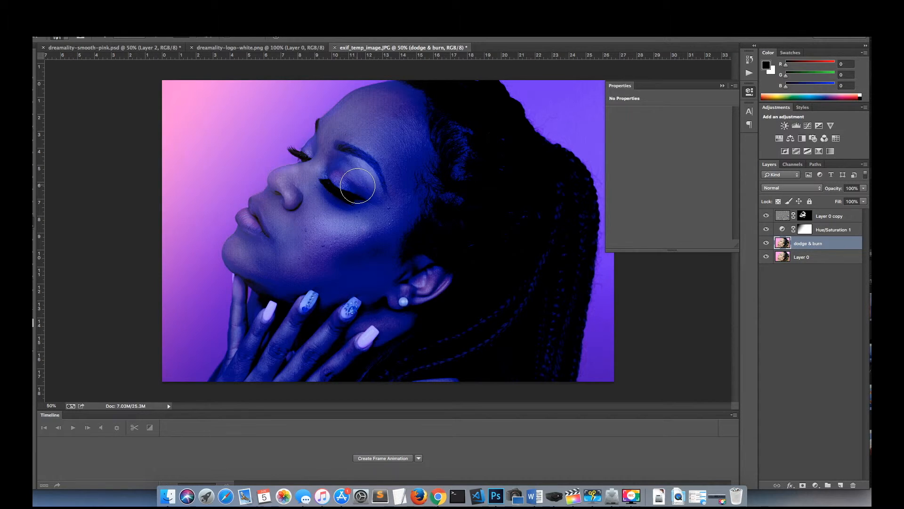
pyautogui.click(34, 221)
pyautogui.click(53, 221)
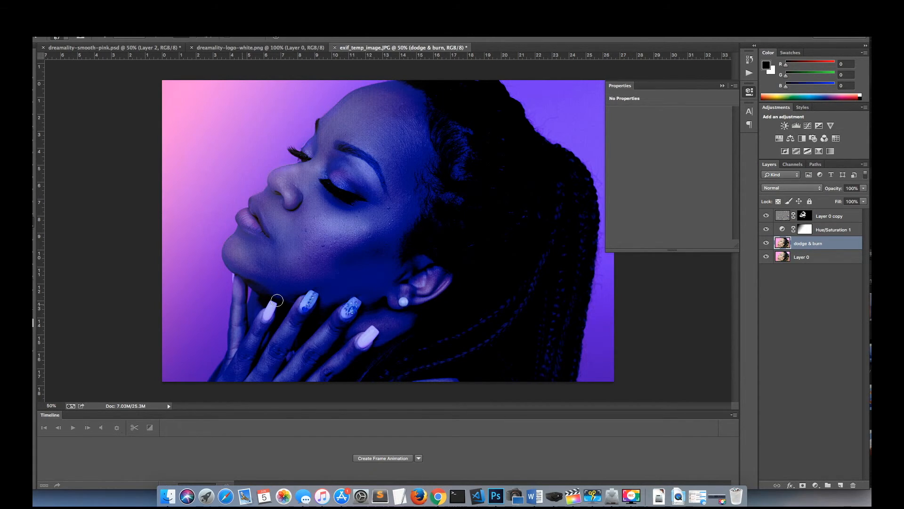
pyautogui.moveTo(347, 313); pyautogui.dragTo(357, 303)
pyautogui.moveTo(372, 232); pyautogui.dragTo(329, 240)
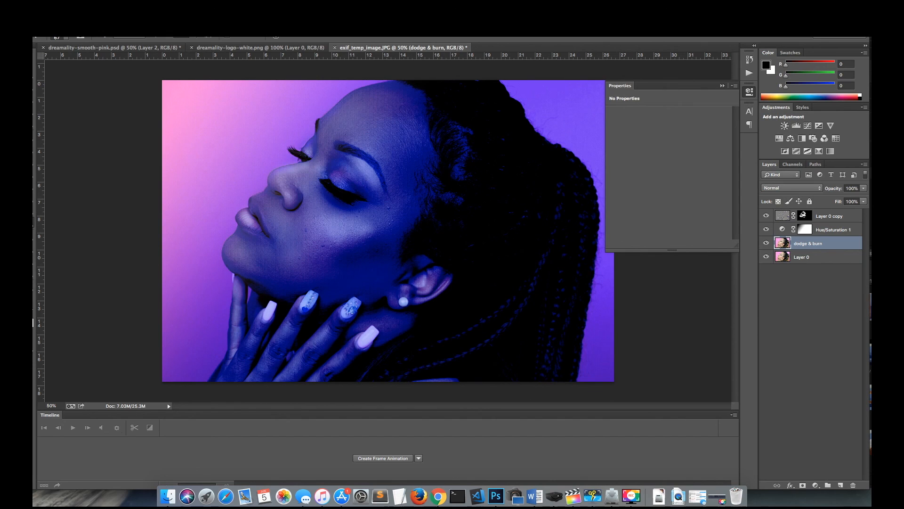
pyautogui.click(717, 495)
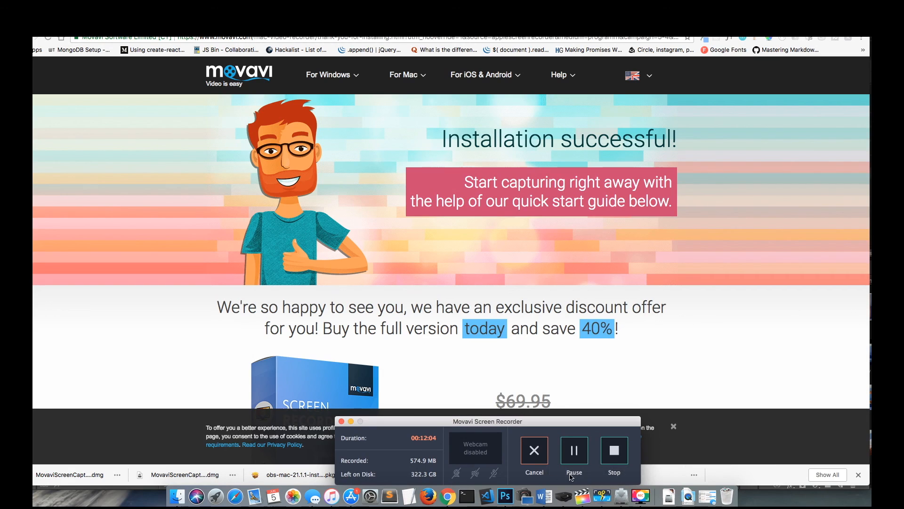